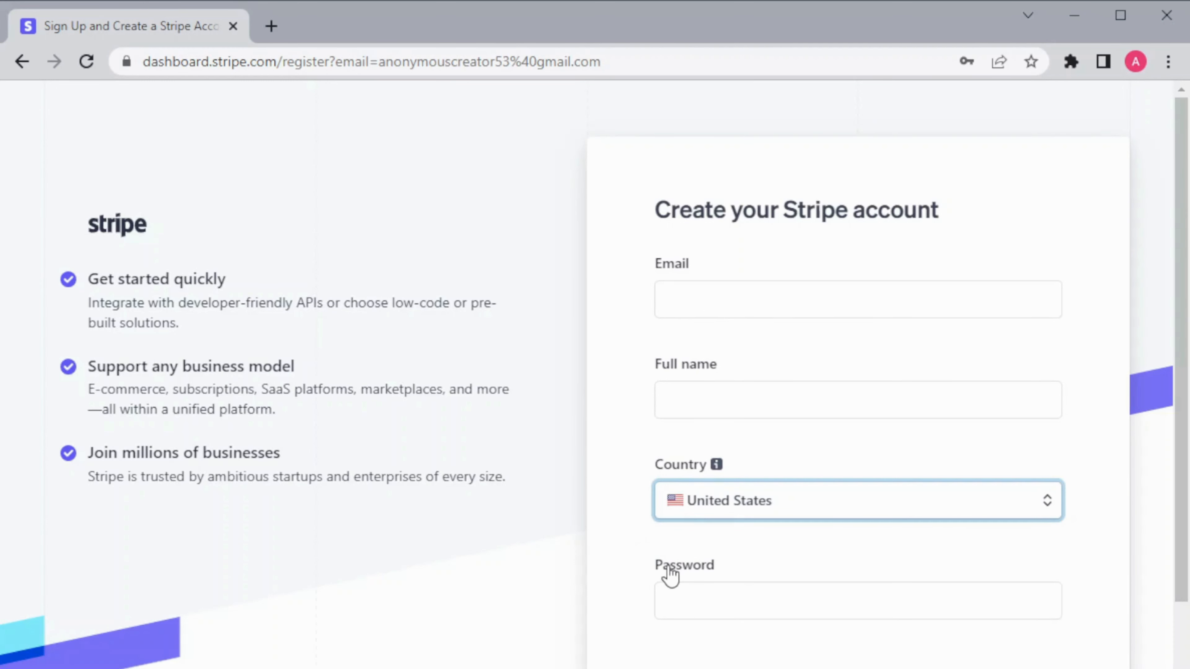
{"action": "scroll", "coordinate": [670, 574], "scroll_direction": "down", "scroll_amount": 1}
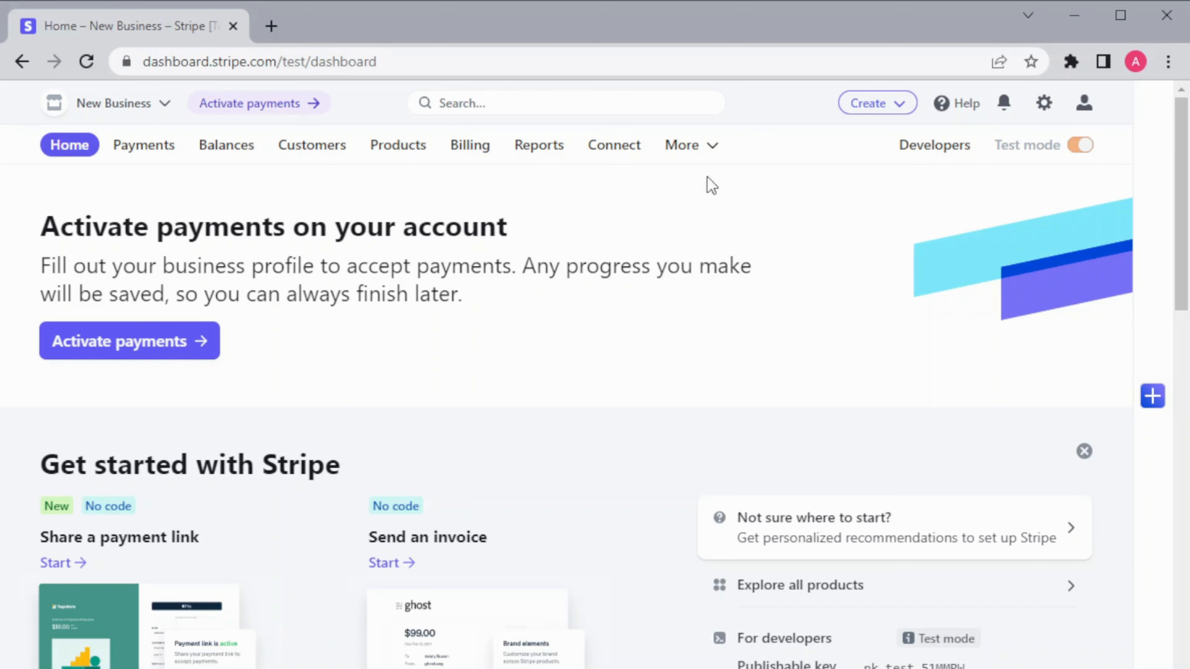
Start a new payment link of the type "Customers choose what to pay"
{"action": "left_click", "coordinate": [709, 145]}
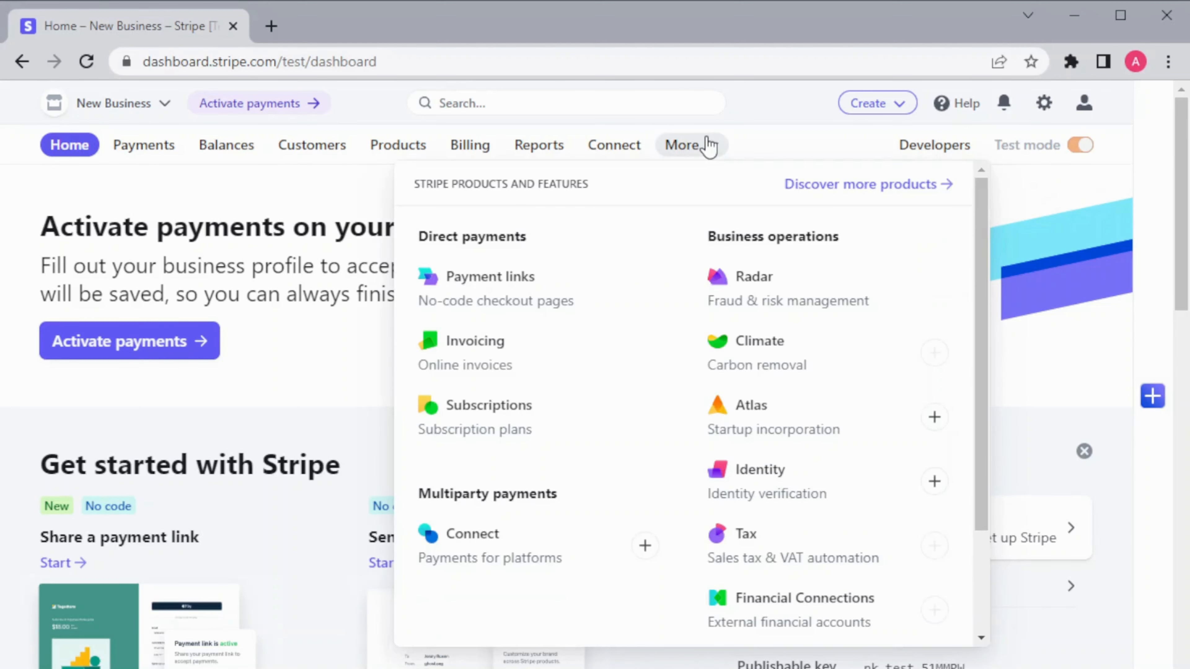
{"action": "left_click", "coordinate": [503, 293]}
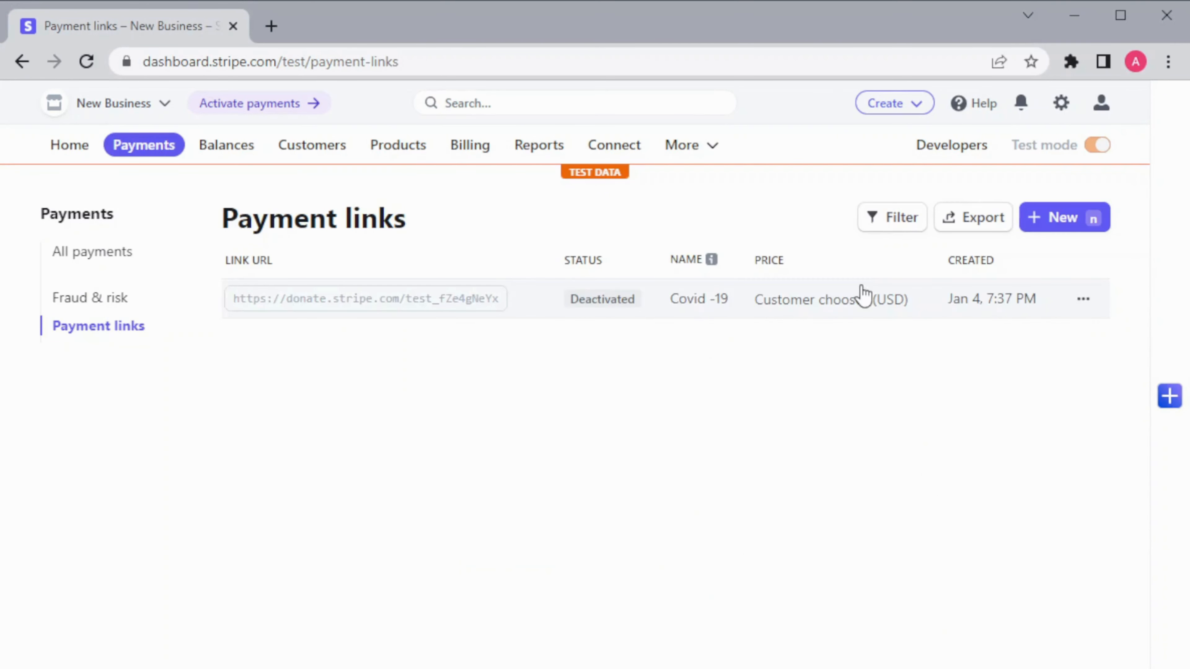
{"action": "left_click", "coordinate": [1068, 220]}
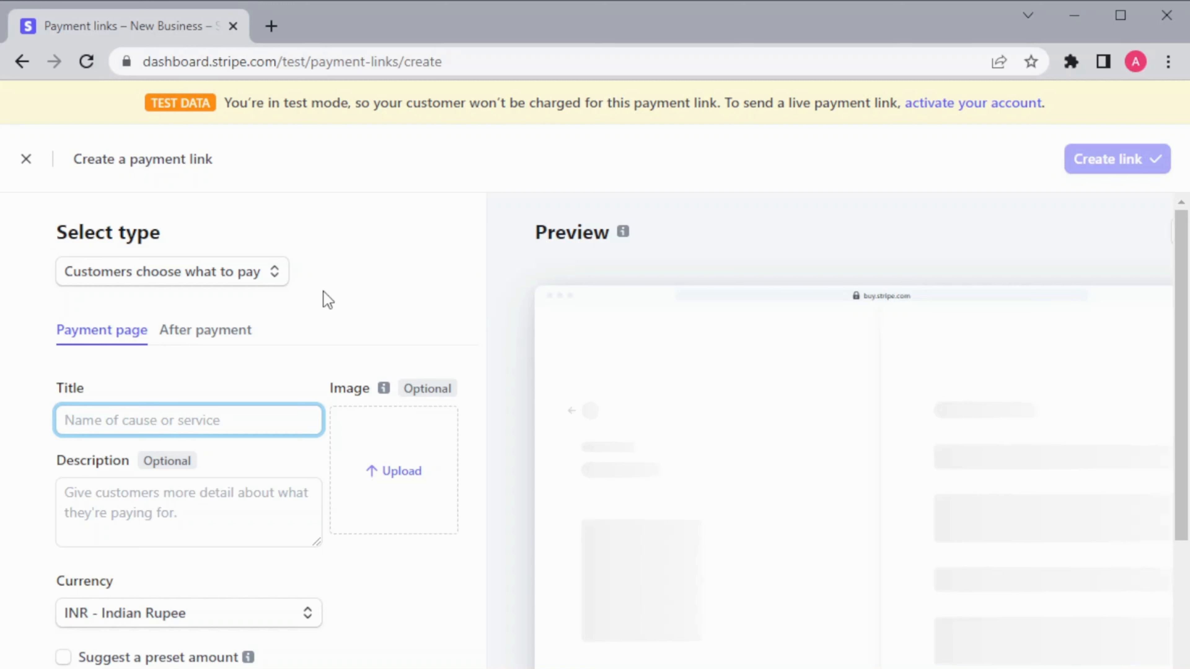
{"action": "left_click", "coordinate": [234, 273]}
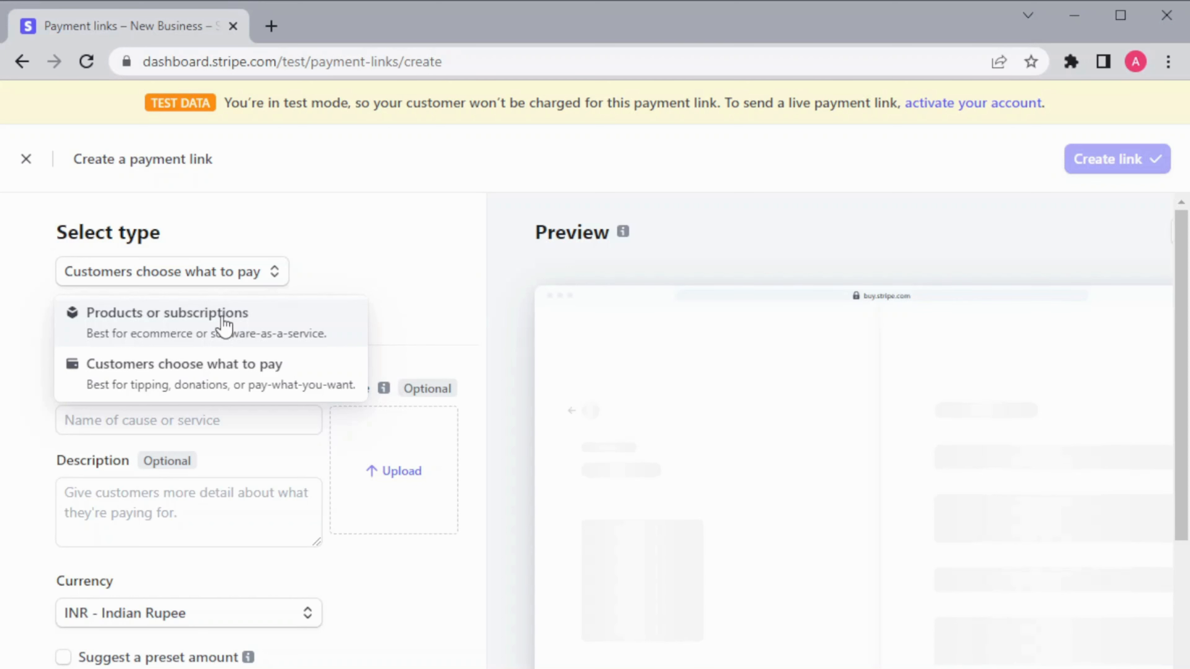
{"action": "left_click", "coordinate": [179, 375]}
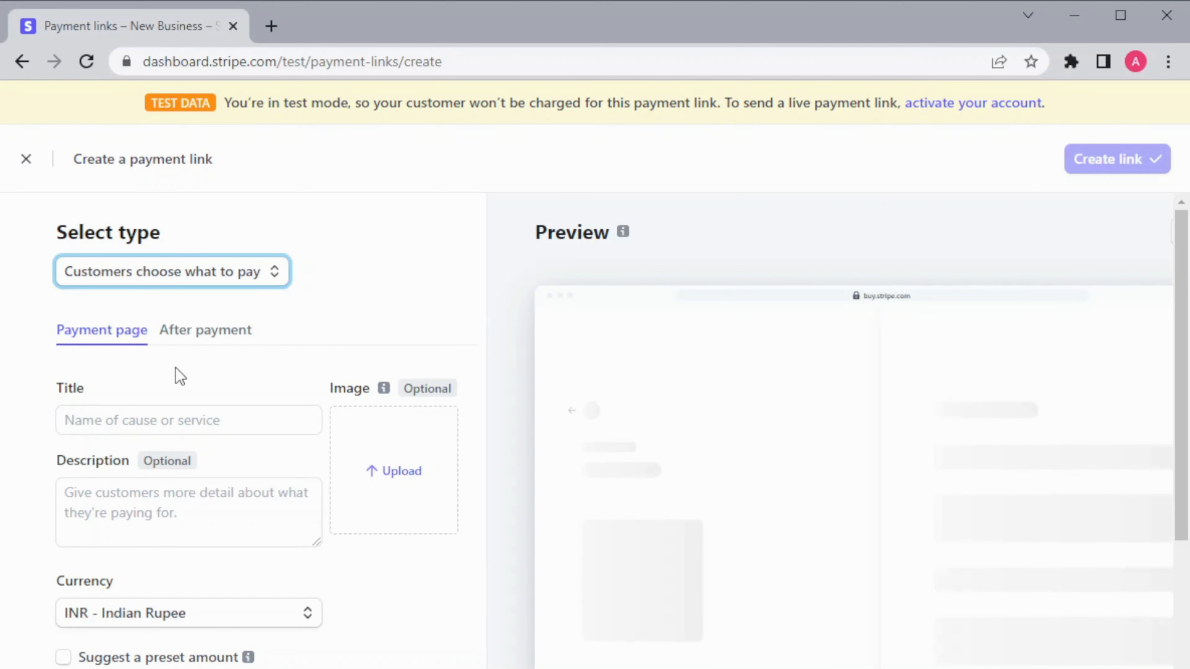
Title the payment page "Covid -19" and give it the description "Aid for Covid-19"
{"action": "scroll", "coordinate": [180, 376], "scroll_direction": "down", "scroll_amount": 1}
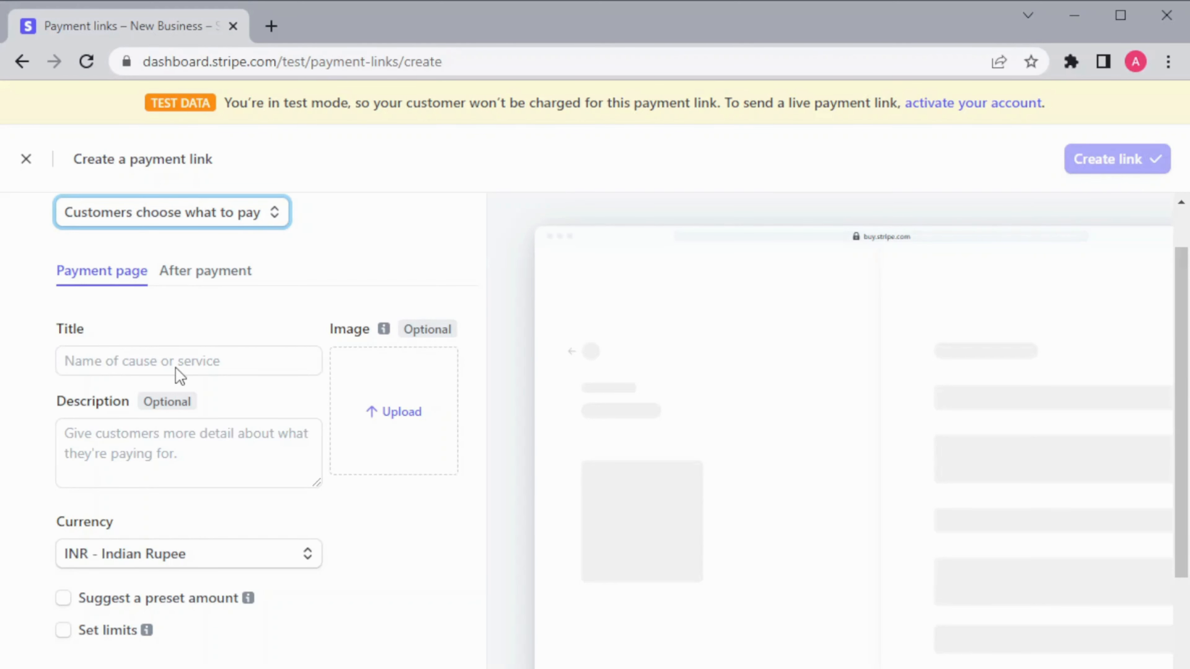
{"action": "left_click", "coordinate": [179, 375]}
{"action": "type", "text": "Covid -19"}
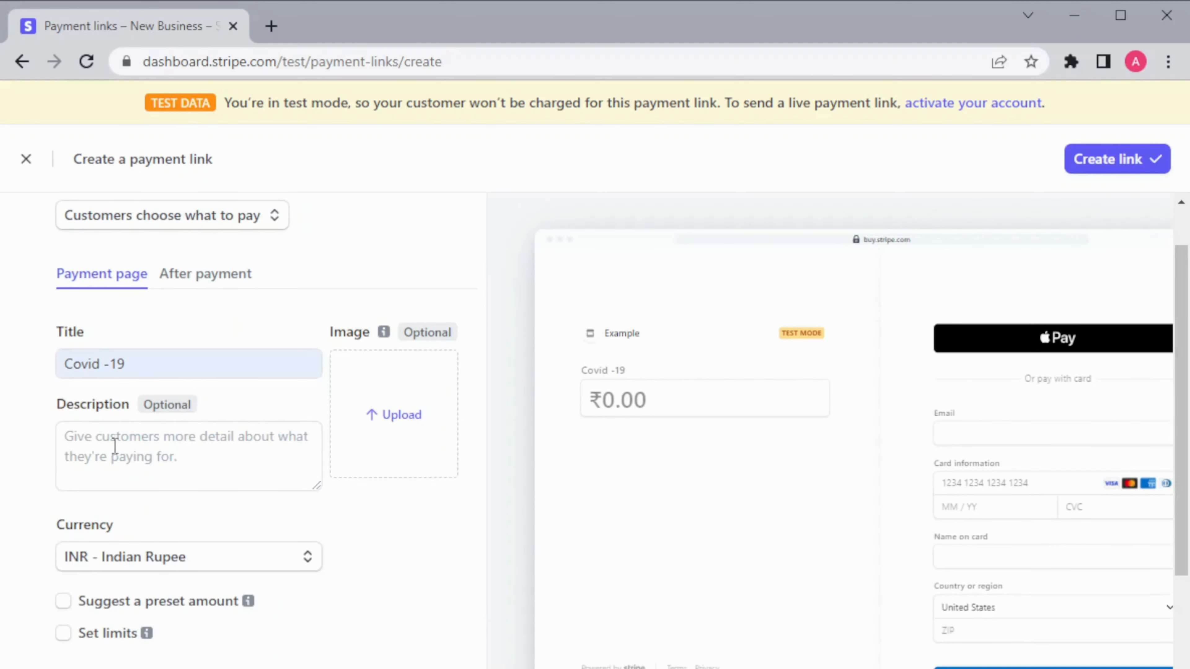
{"action": "left_click", "coordinate": [94, 443]}
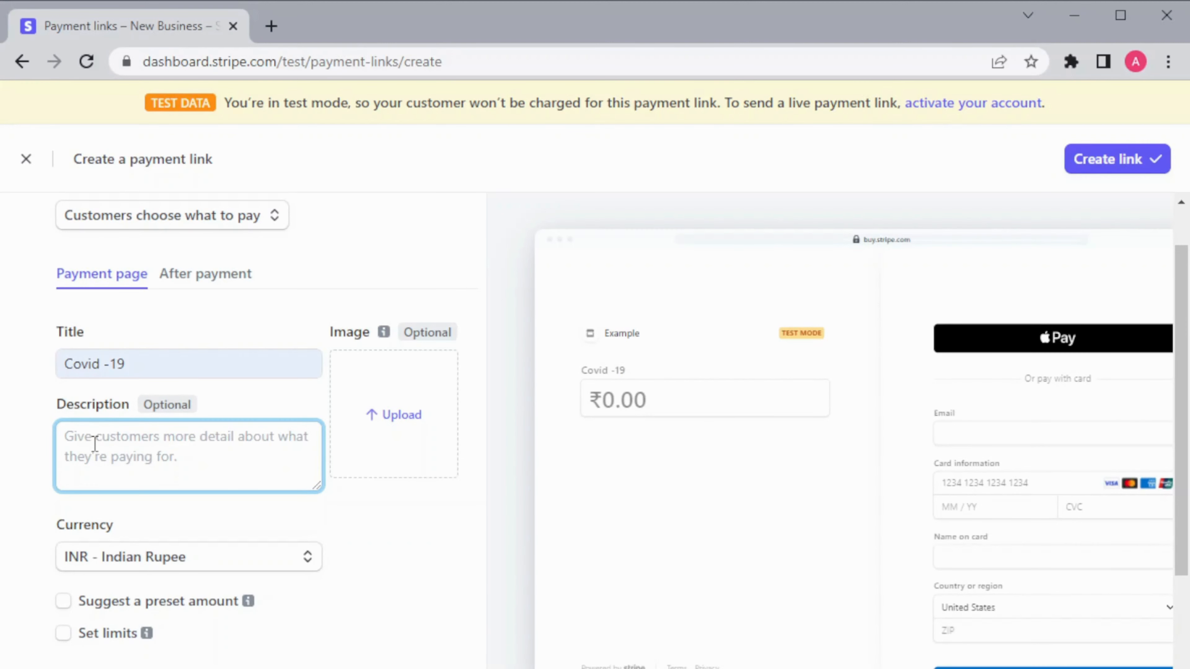
{"action": "type", "text": "co"}
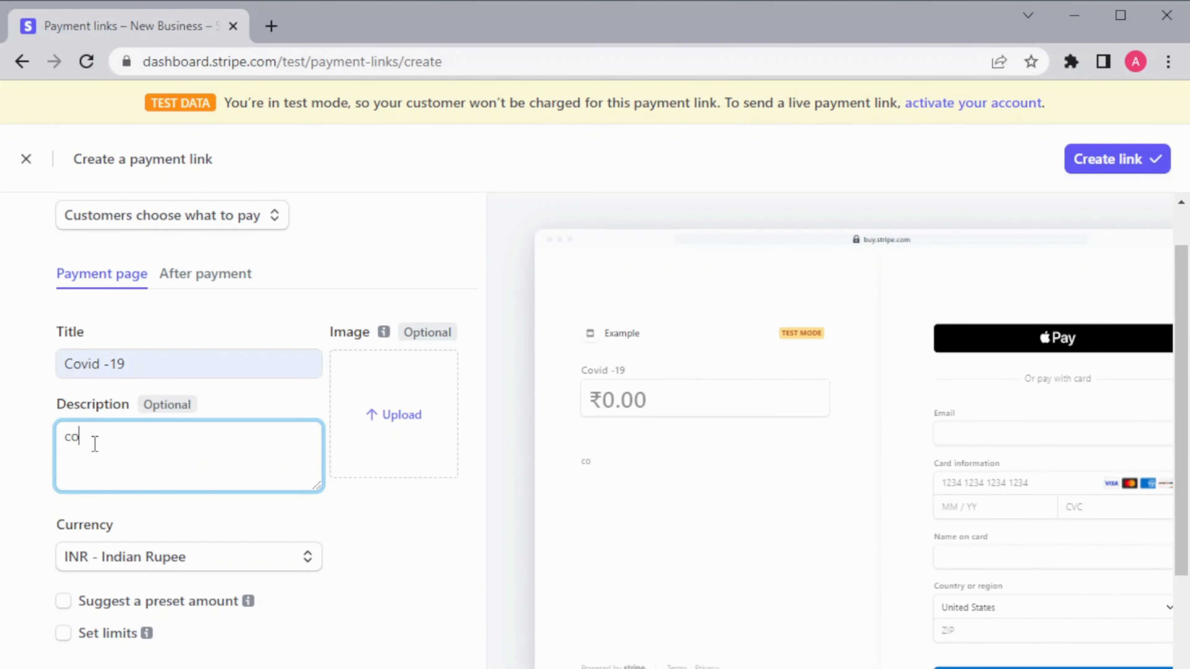
{"action": "key", "text": "BackSpace"}
{"action": "key", "text": "BackSpace"}
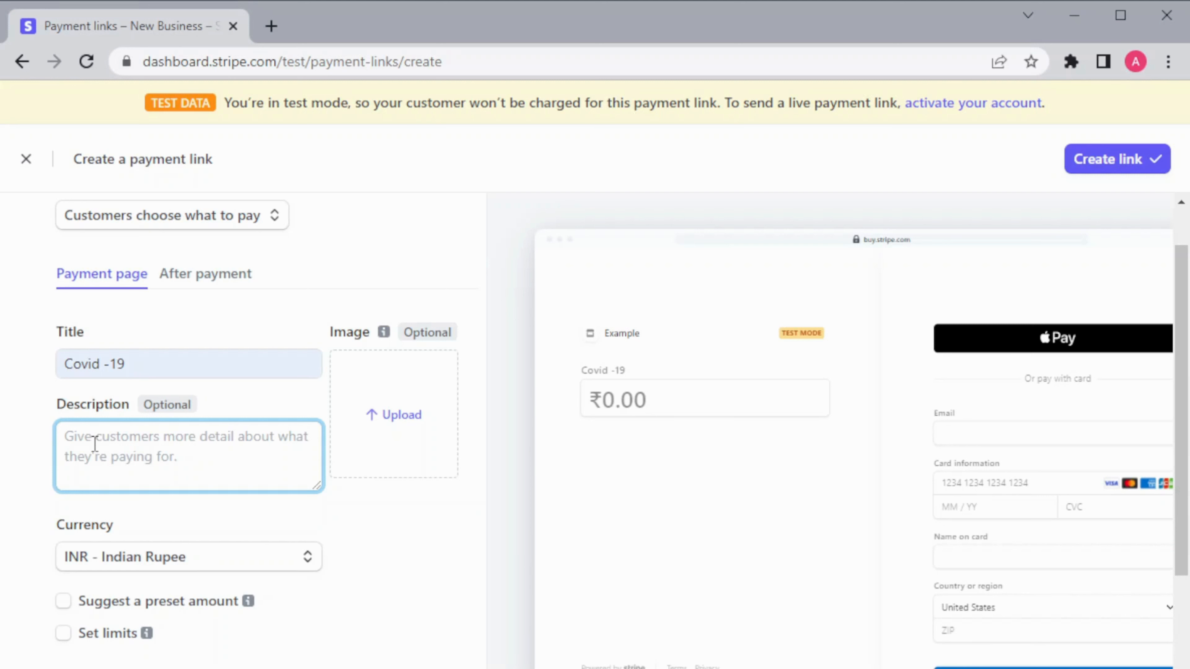
{"action": "type", "text": "Aid for Covid-19"}
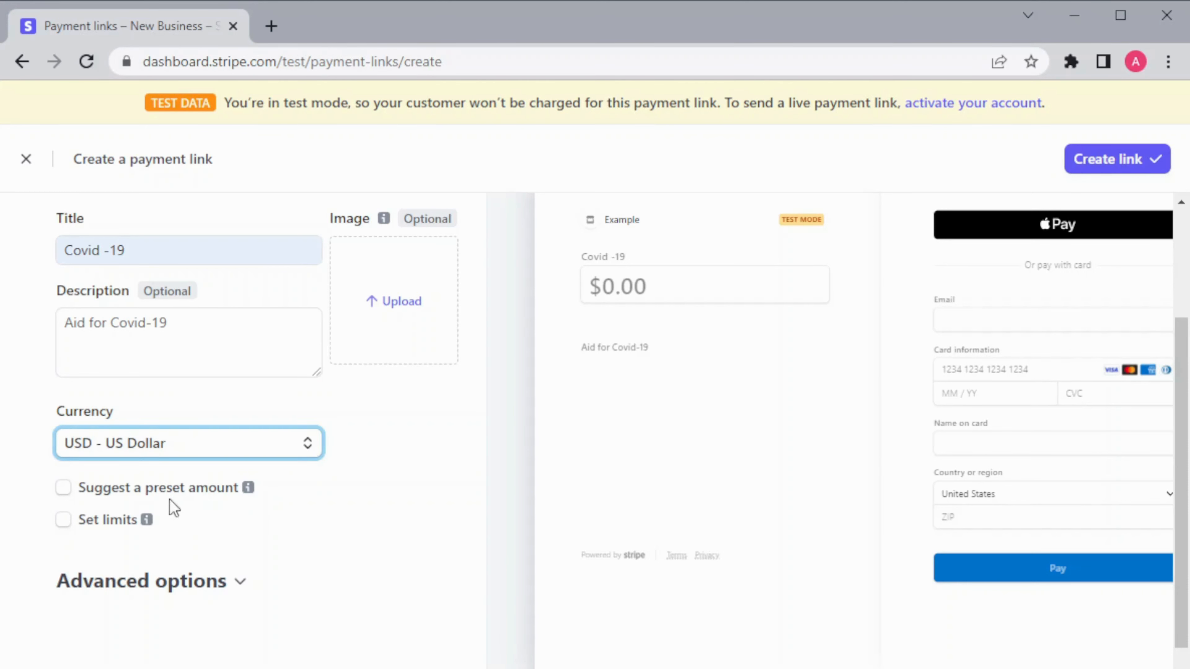
Enable payment limits without a preset amount, with a minimum of 10.00 USD and a maximum of 1,000.00 USD
{"action": "left_click", "coordinate": [69, 489]}
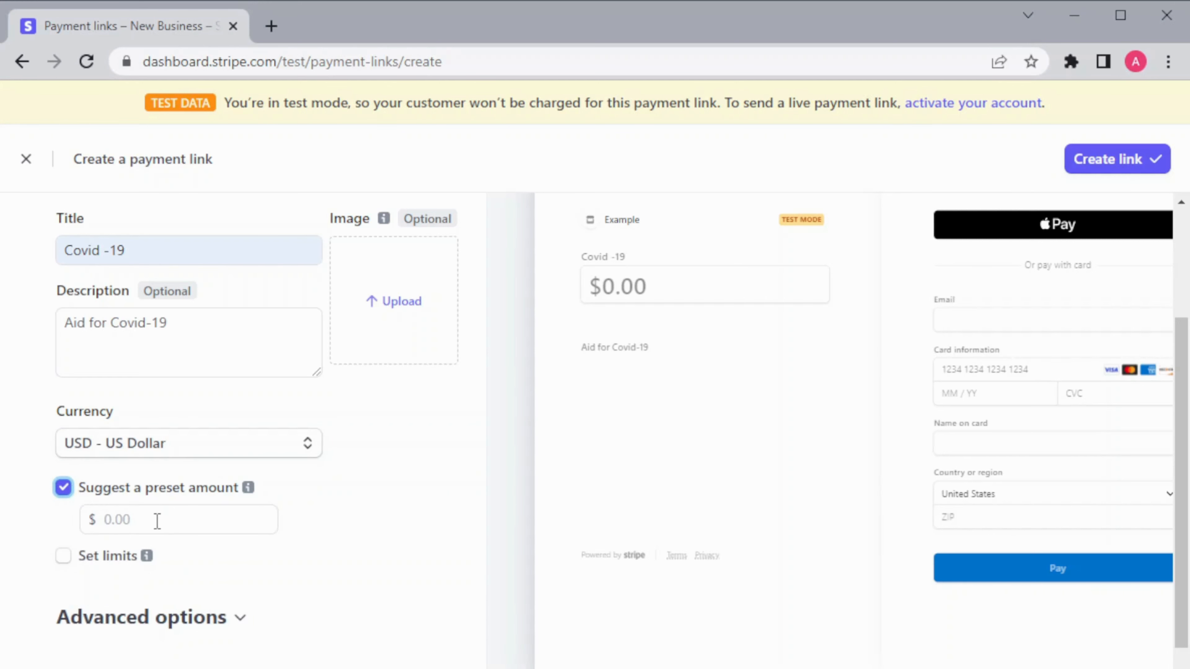
{"action": "left_click", "coordinate": [63, 558]}
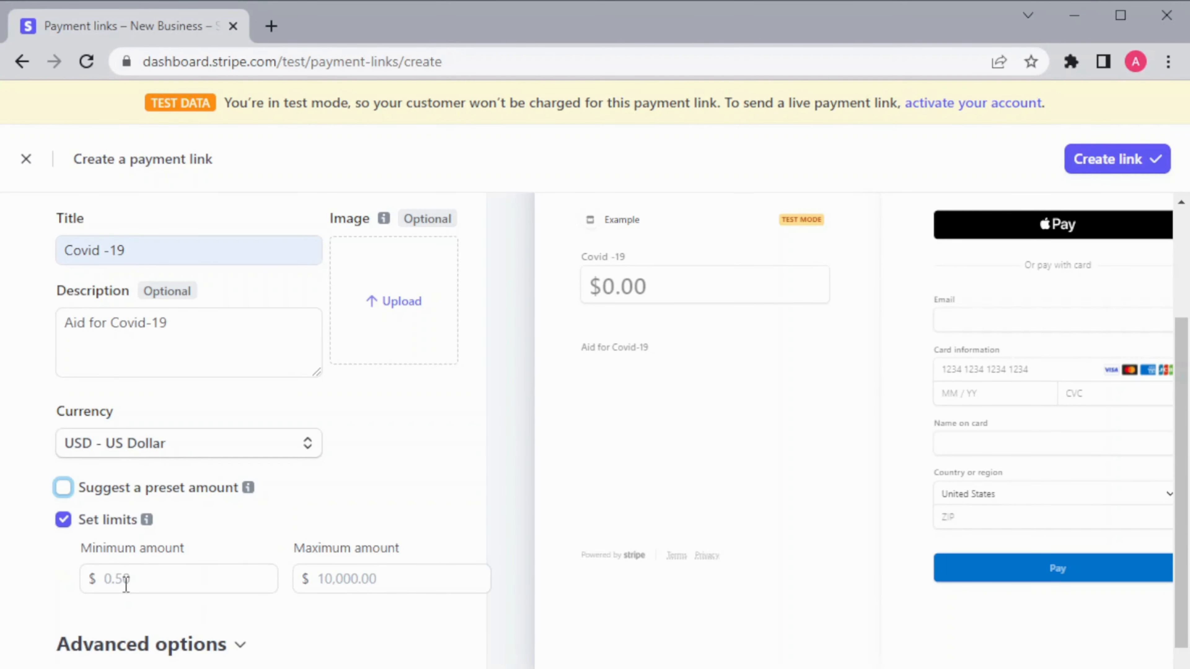
{"action": "left_click", "coordinate": [125, 583]}
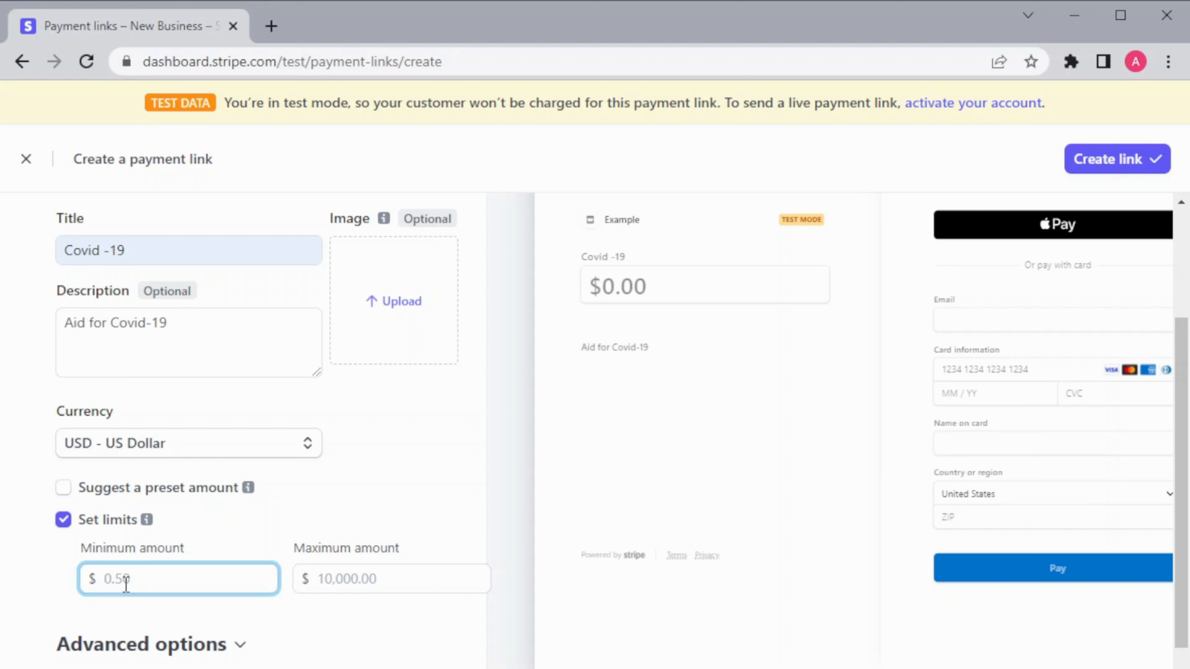
{"action": "type", "text": "10.00"}
{"action": "left_click", "coordinate": [346, 573]}
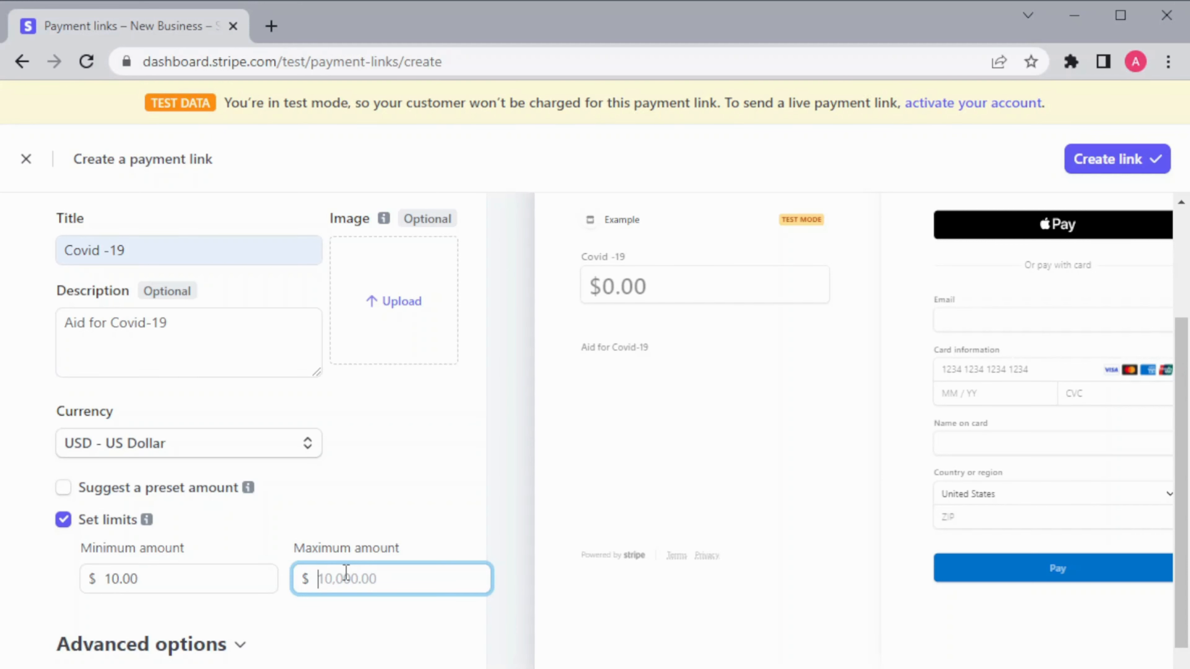
{"action": "type", "text": "100.00"}
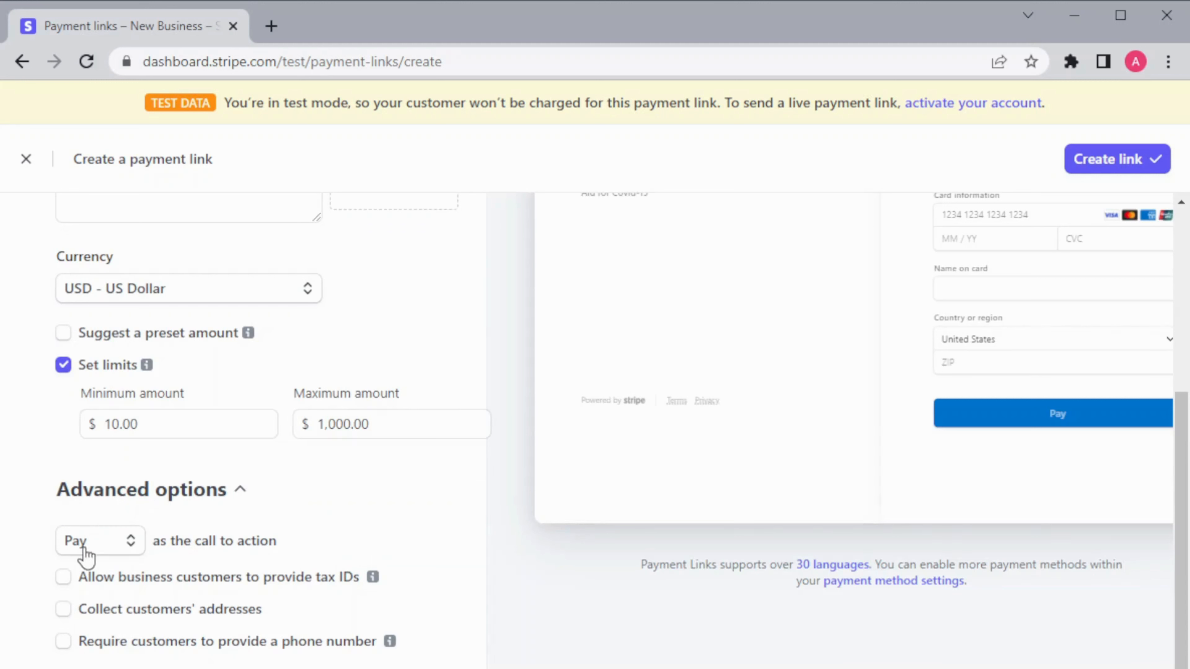
Set the payment page's call to action to Book in the advanced options
{"action": "left_click", "coordinate": [136, 544]}
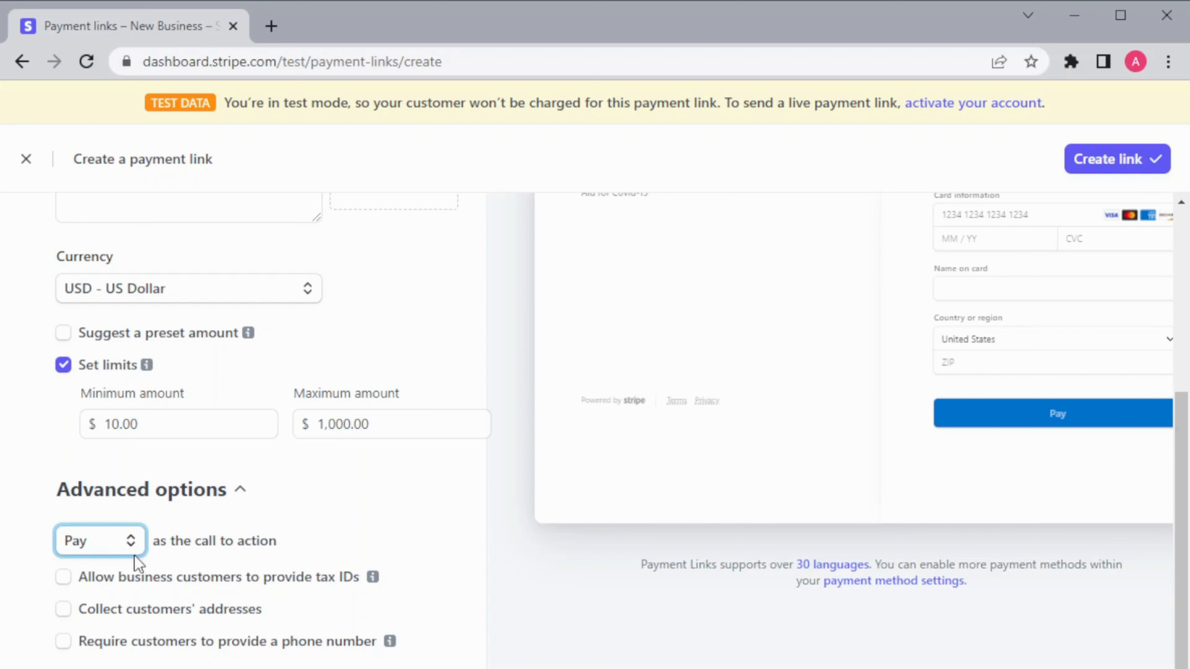
{"action": "left_click", "coordinate": [100, 610]}
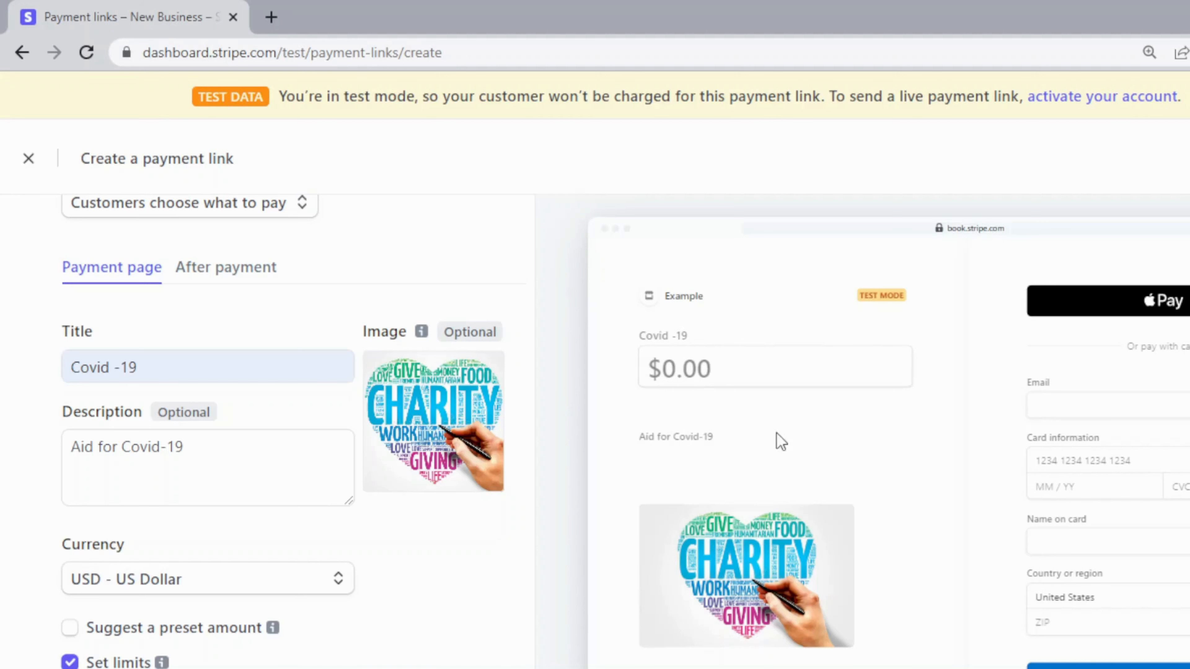
{"action": "scroll", "coordinate": [799, 483], "scroll_direction": "down", "scroll_amount": 7}
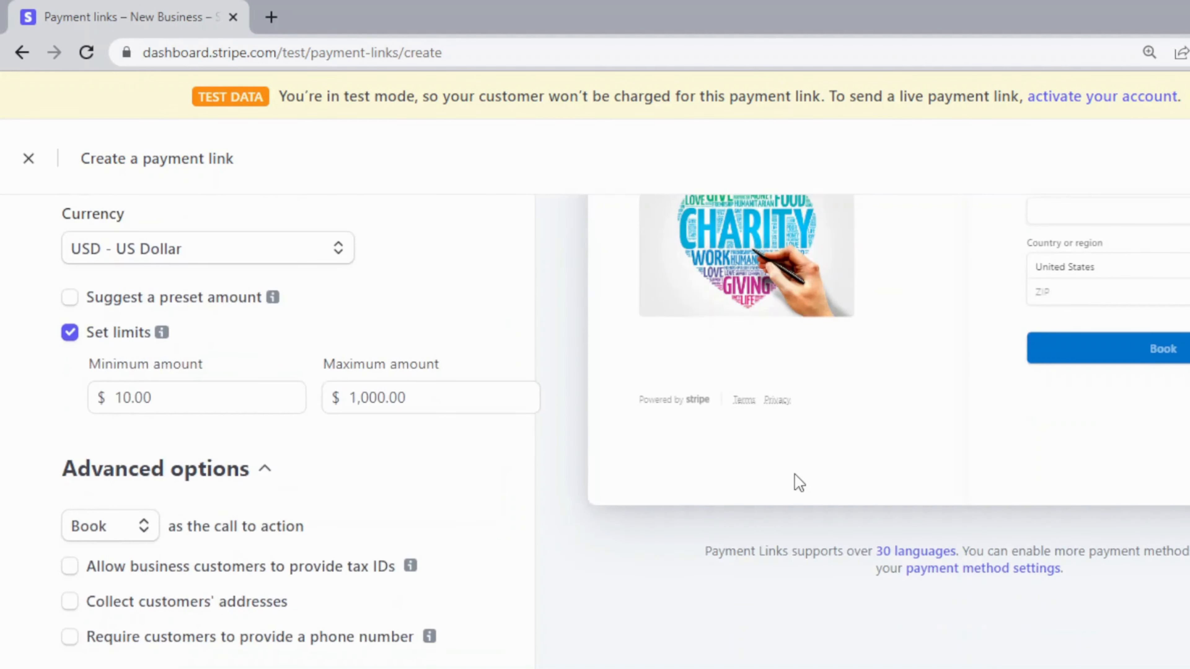
{"action": "scroll", "coordinate": [799, 482], "scroll_direction": "up", "scroll_amount": 2}
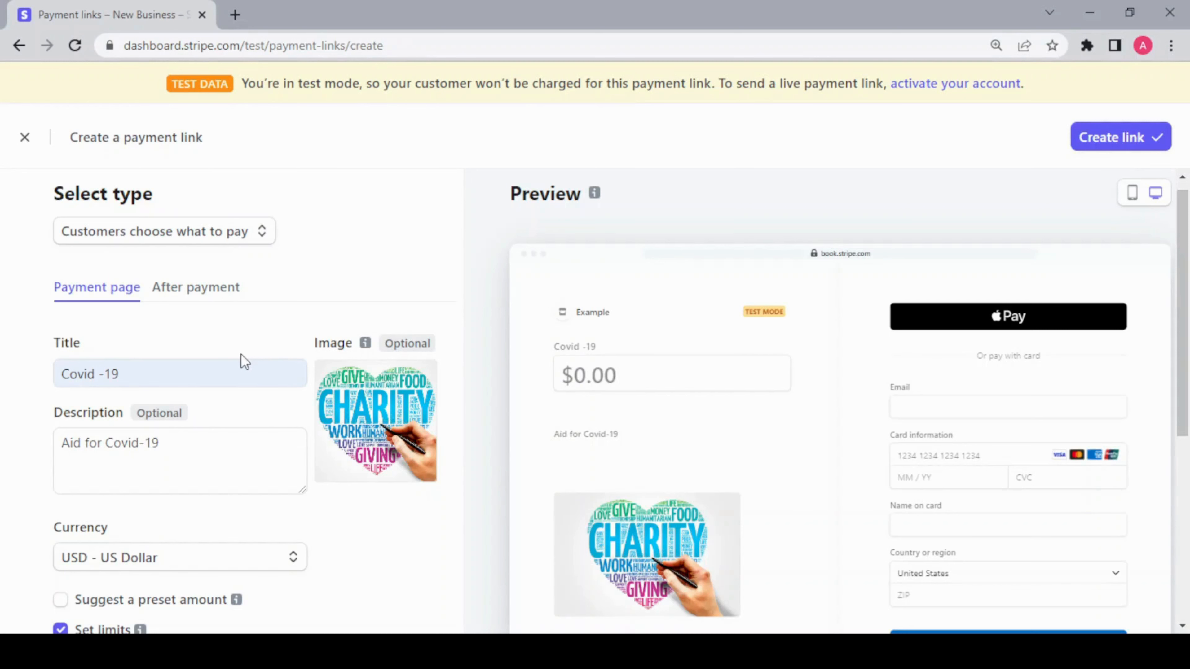
Try replacing the default confirmation page text with a custom message in the after-payment settings
{"action": "left_click", "coordinate": [216, 297]}
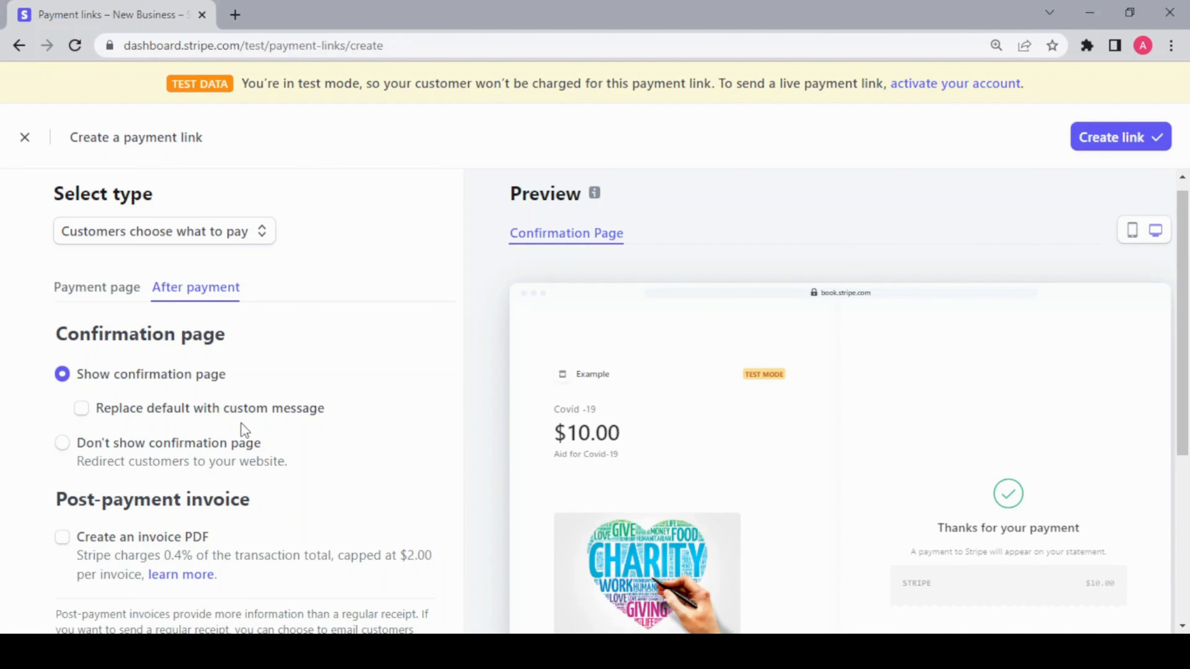
{"action": "left_click", "coordinate": [81, 409]}
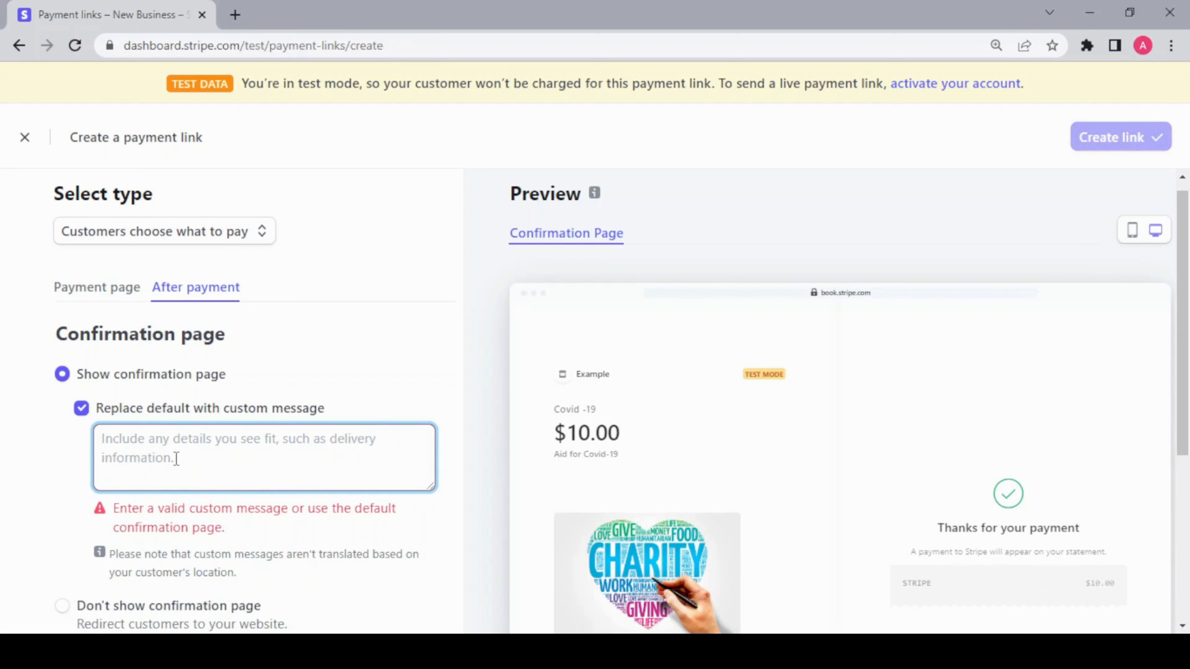
{"action": "left_click", "coordinate": [81, 408]}
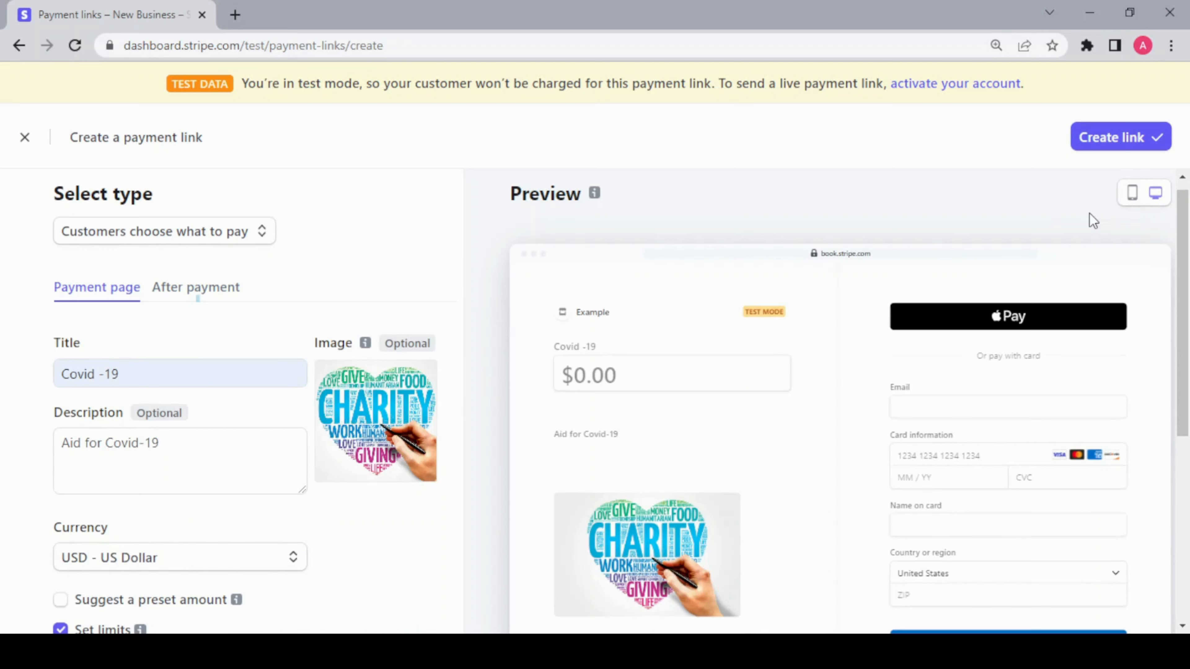
Preview the payment page in the mobile layout down to its card fields, and return to the desktop preview
{"action": "left_click", "coordinate": [1132, 193]}
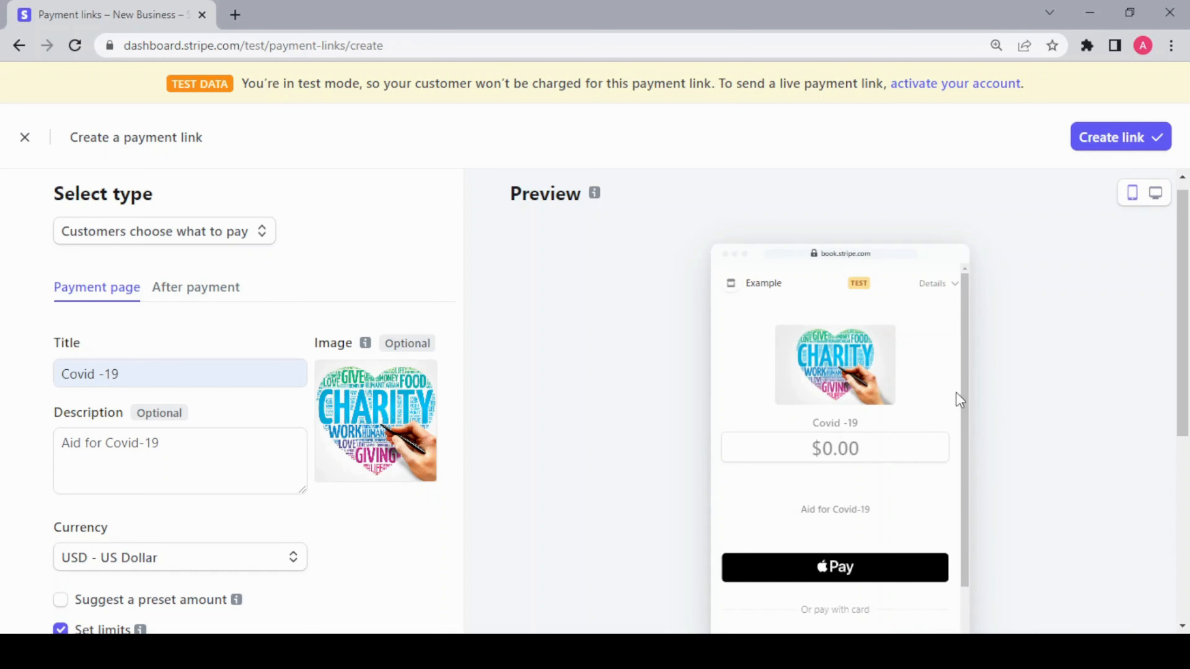
{"action": "left_click_drag", "start_coordinate": [966, 406], "coordinate": [957, 595]}
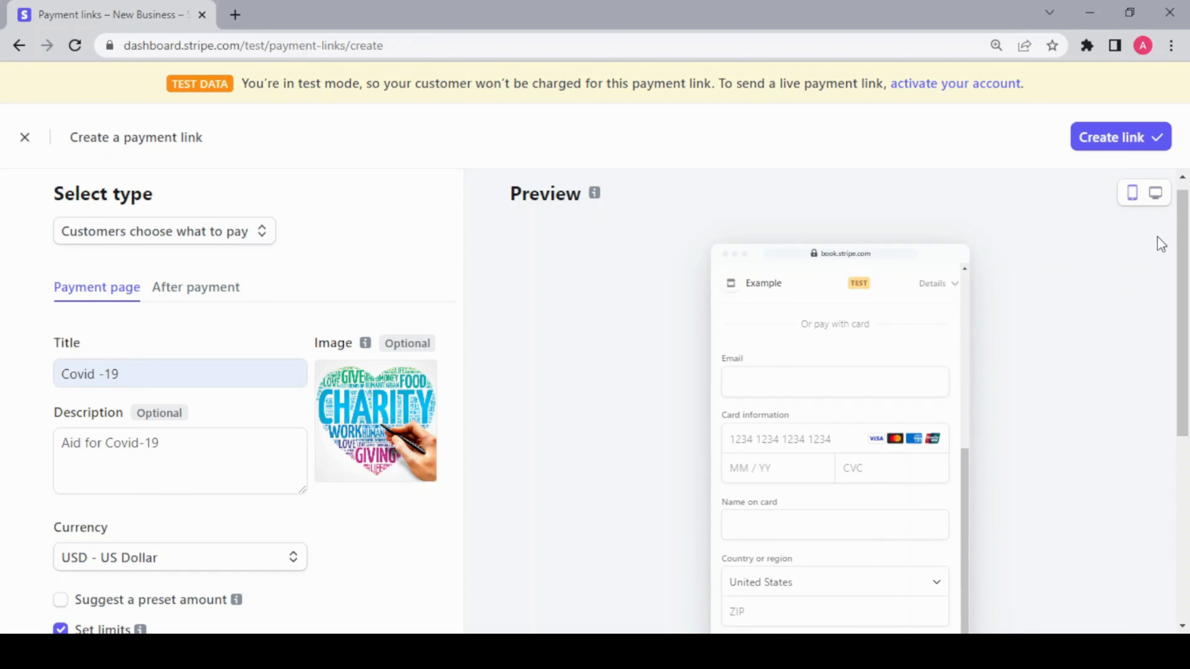
{"action": "left_click", "coordinate": [1157, 201]}
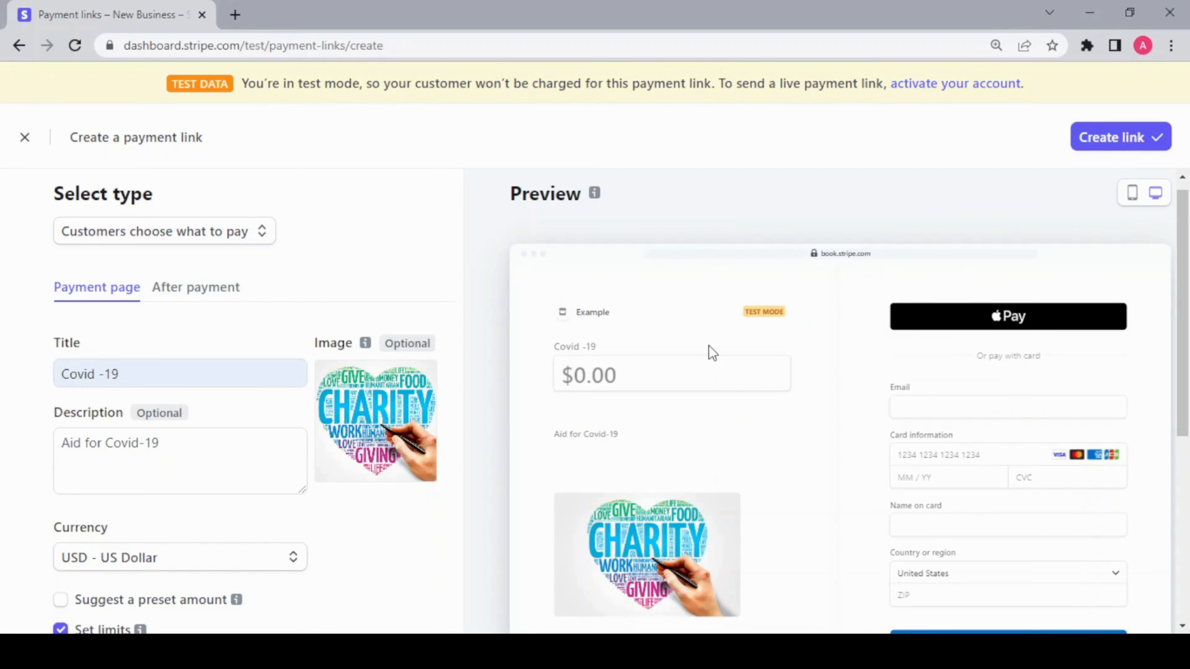
Create the Covid -19 payment link and copy its URL
{"action": "left_click", "coordinate": [1102, 146]}
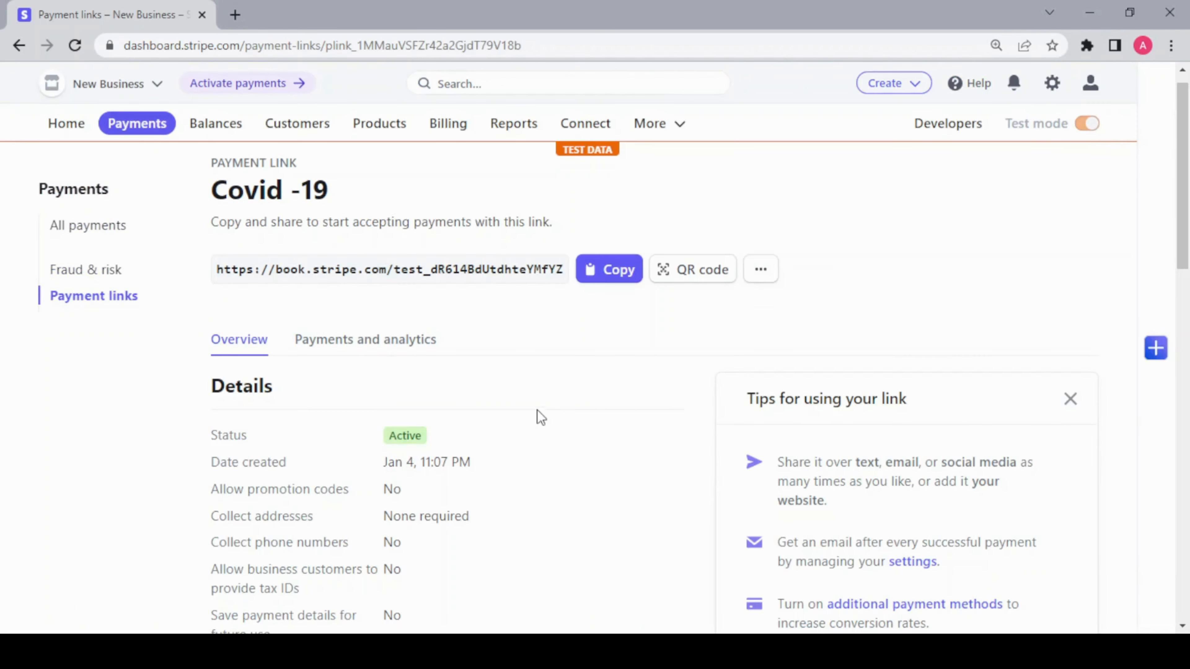
{"action": "left_click", "coordinate": [621, 276]}
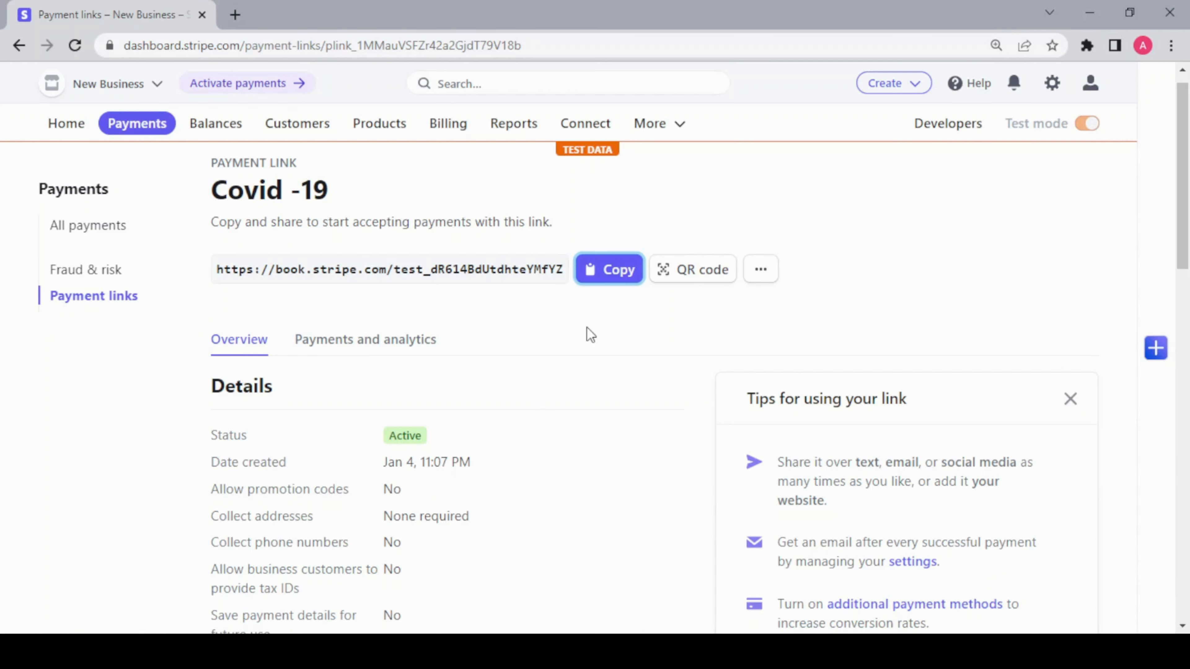
Review the Covid -19 link's product limits and other details, and examine the cards and wallets on the payment methods management page
{"action": "scroll", "coordinate": [591, 334], "scroll_direction": "down", "scroll_amount": 15}
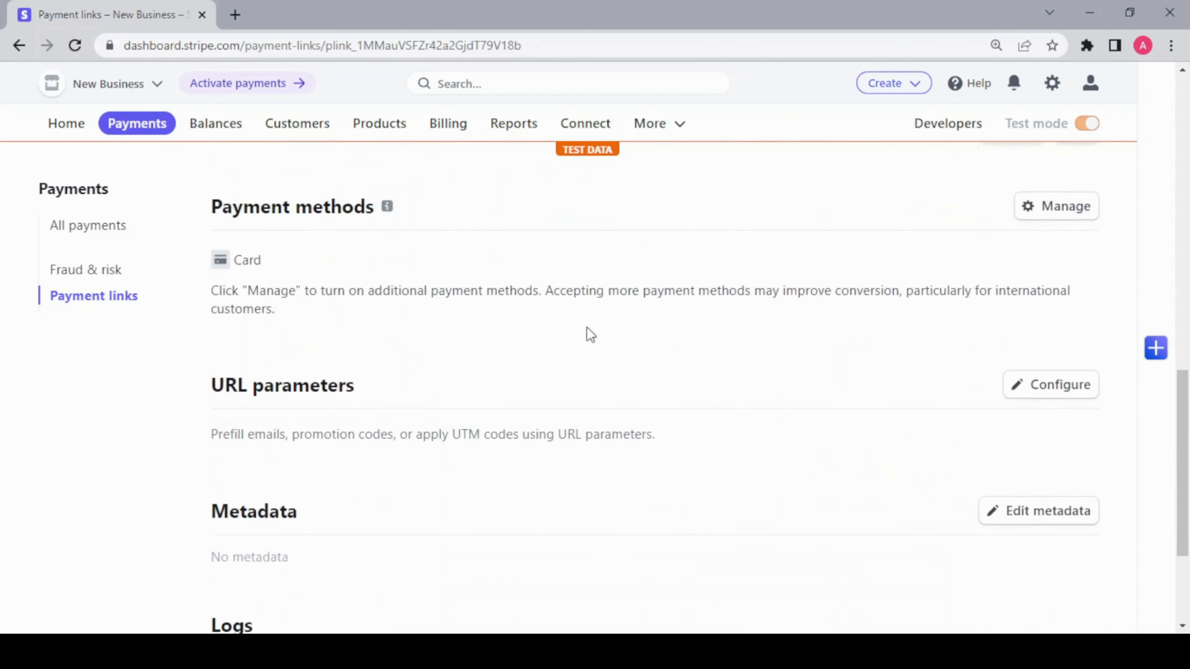
{"action": "scroll", "coordinate": [568, 285], "scroll_direction": "up", "scroll_amount": 9}
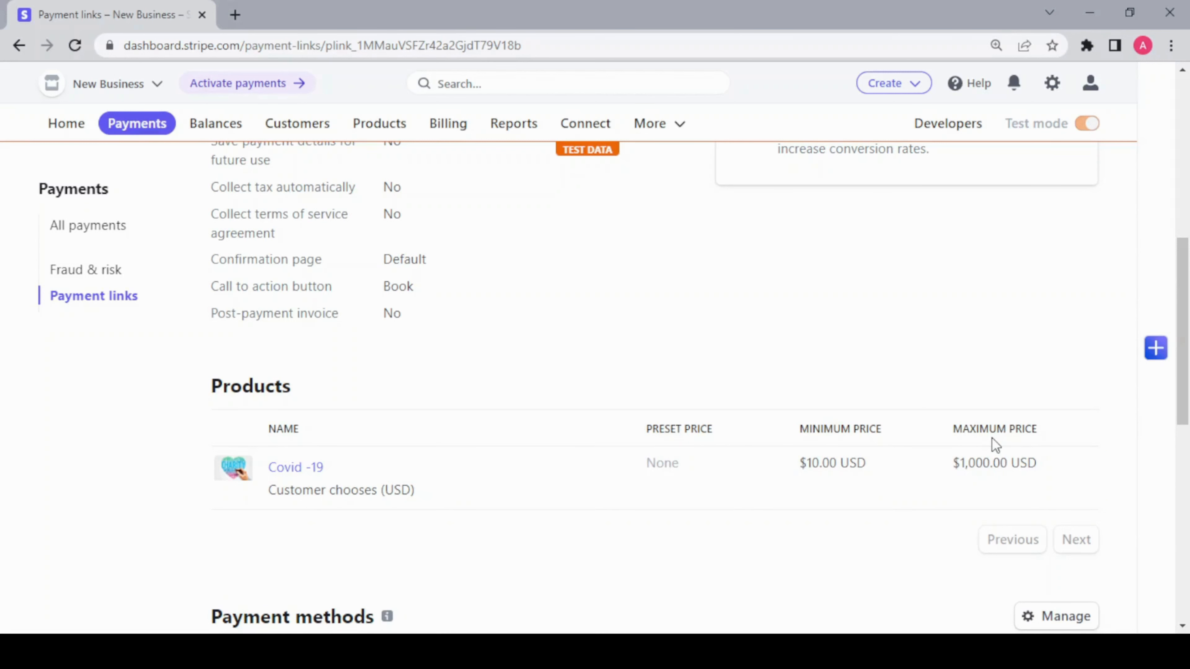
{"action": "scroll", "coordinate": [670, 306], "scroll_direction": "down", "scroll_amount": 5}
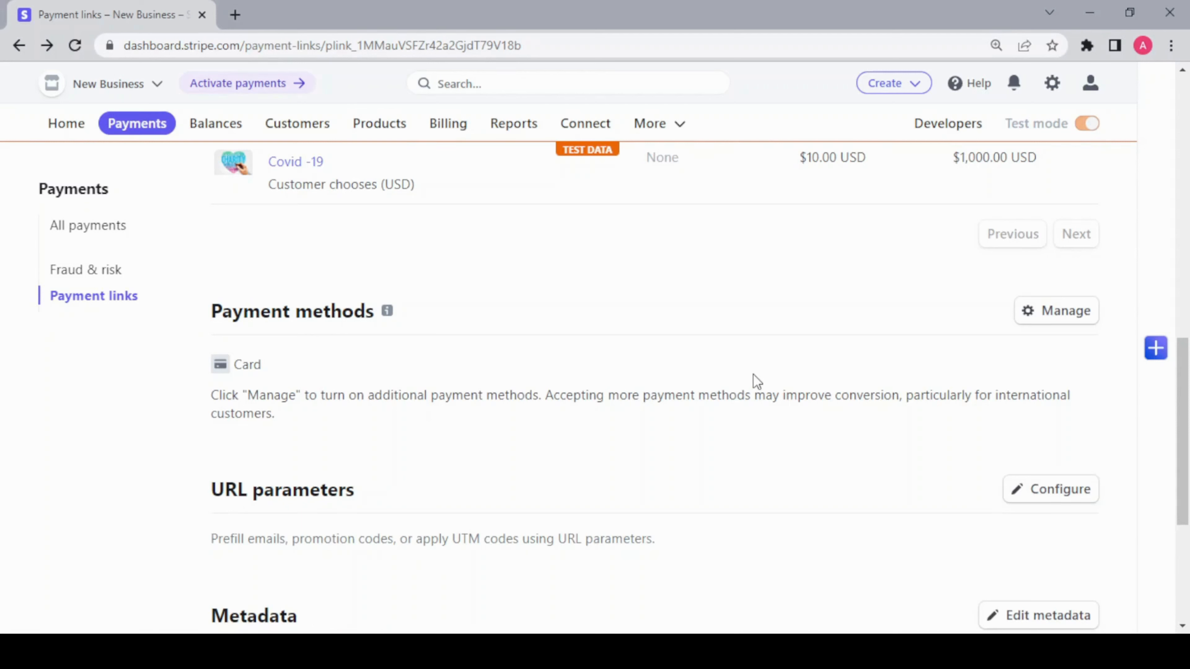
{"action": "left_click", "coordinate": [1049, 321]}
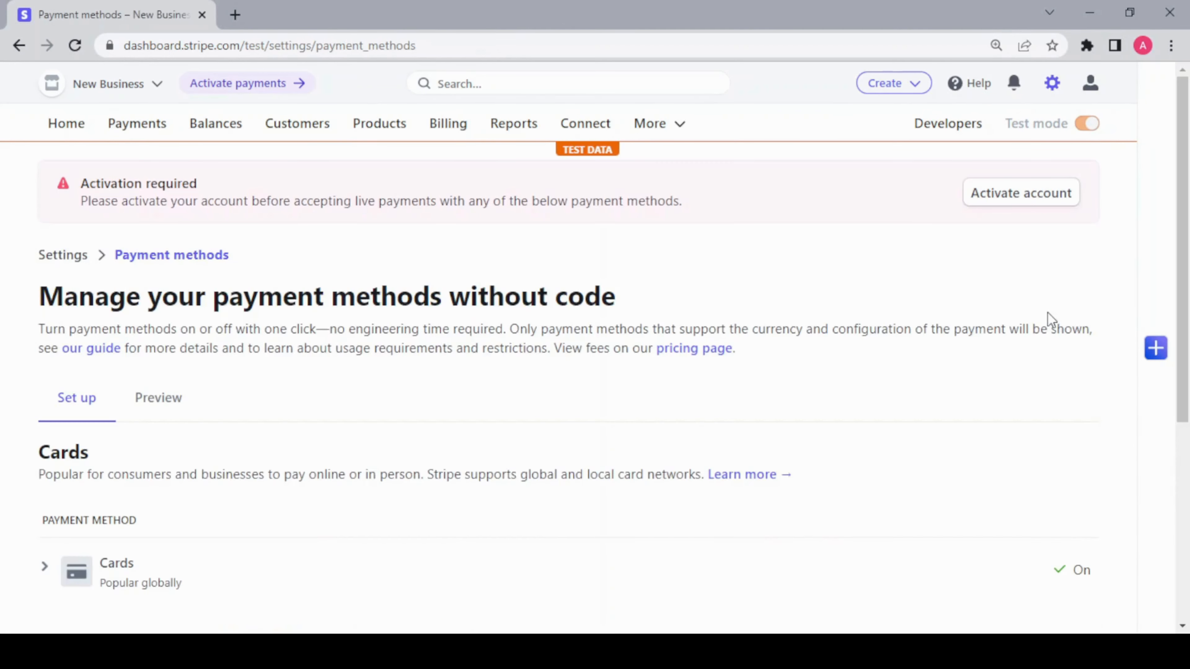
{"action": "scroll", "coordinate": [857, 356], "scroll_direction": "down", "scroll_amount": 3}
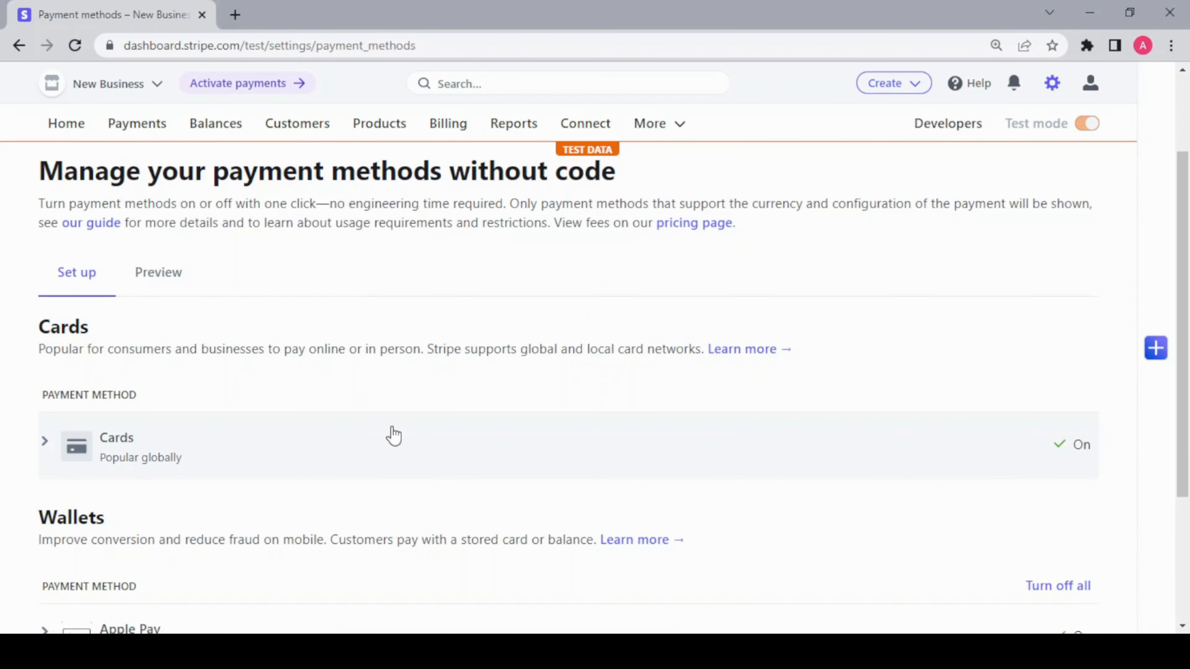
{"action": "scroll", "coordinate": [394, 422], "scroll_direction": "down", "scroll_amount": 4}
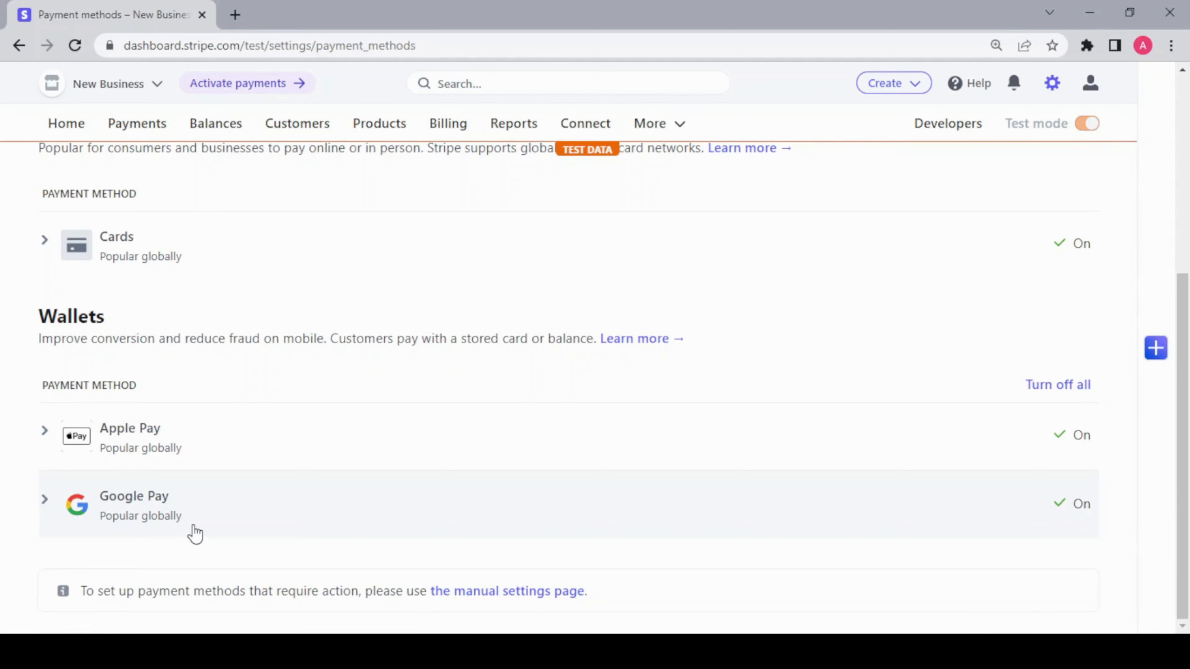
{"action": "scroll", "coordinate": [195, 533], "scroll_direction": "up", "scroll_amount": 6}
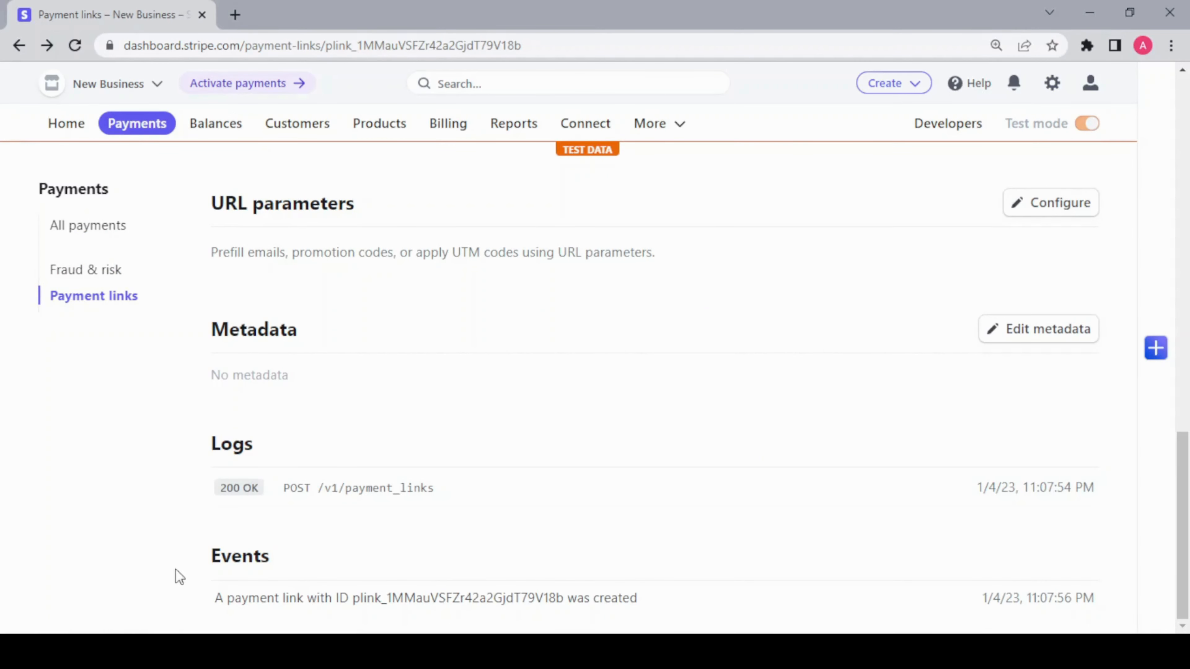
{"action": "scroll", "coordinate": [326, 555], "scroll_direction": "up", "scroll_amount": 3}
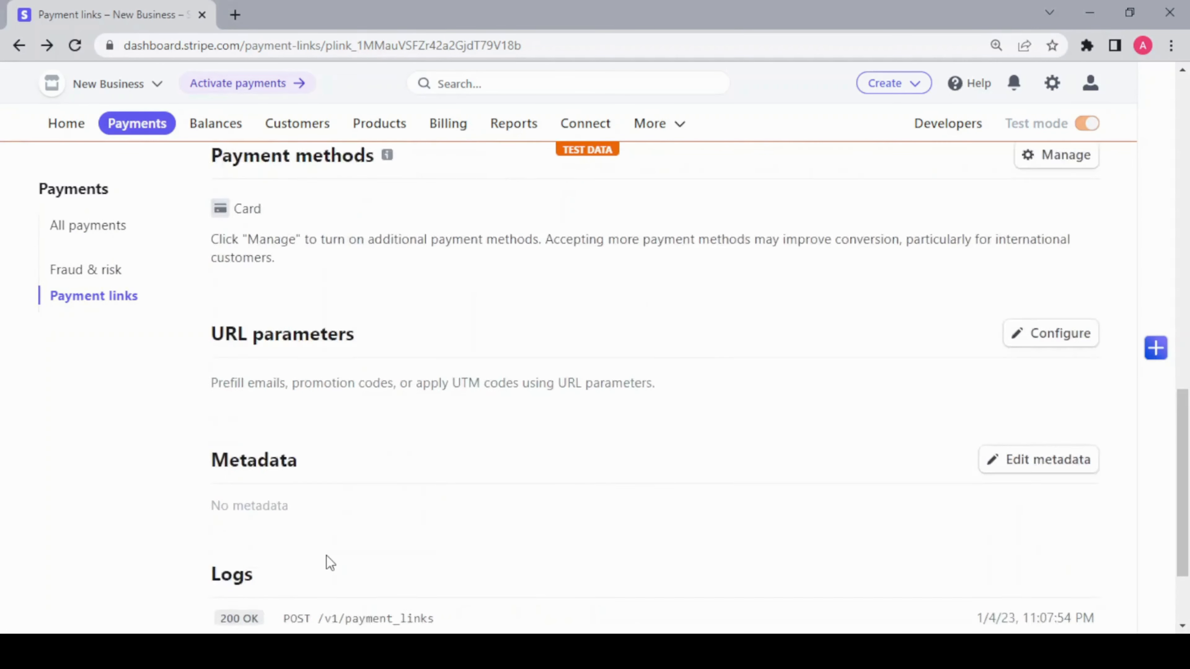
{"action": "scroll", "coordinate": [330, 562], "scroll_direction": "up", "scroll_amount": 4}
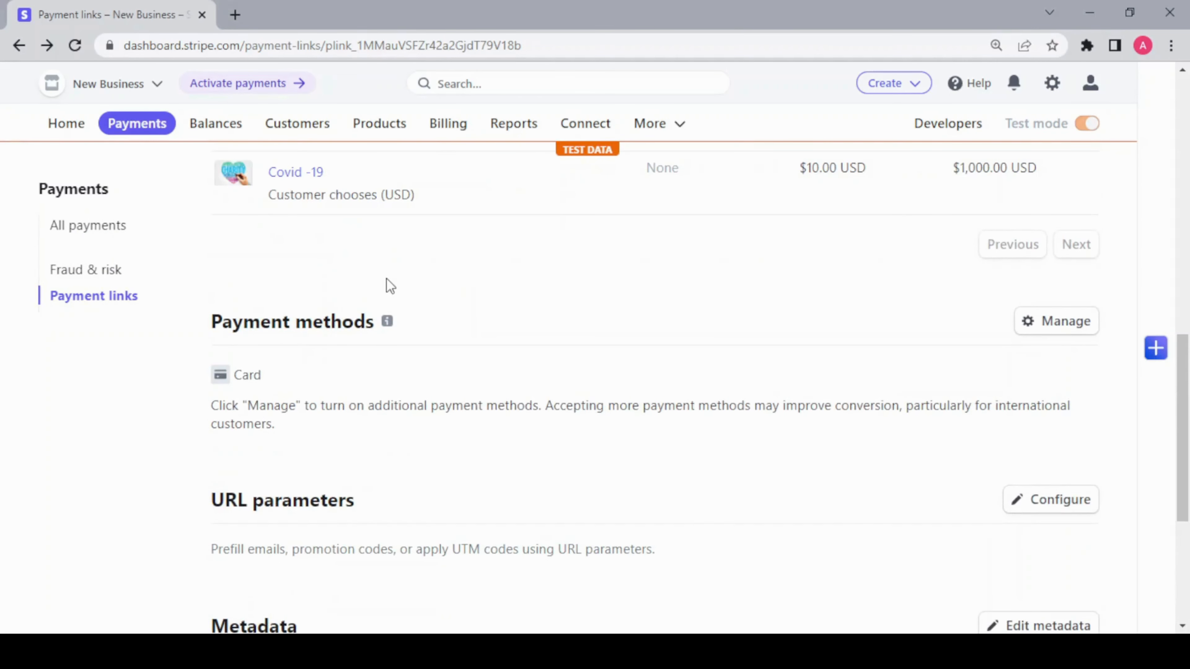